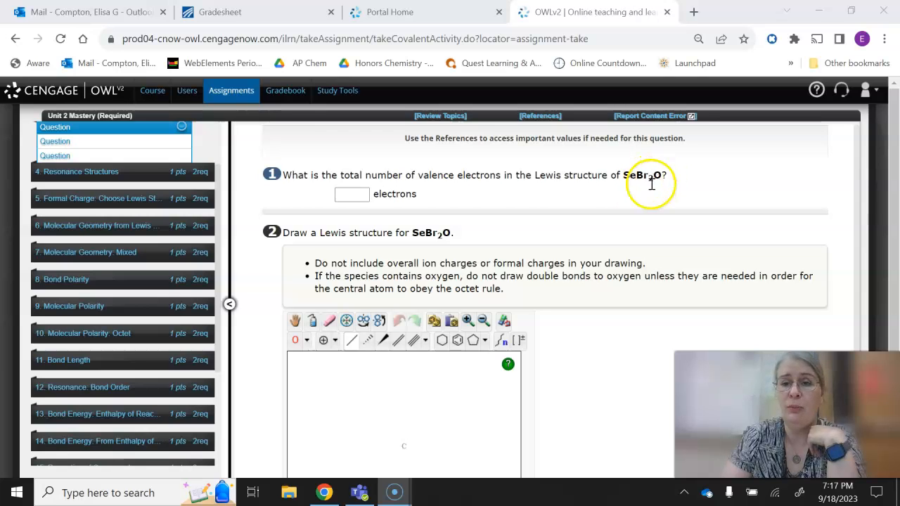
# Answer 26 for the total valence electrons in SeBr2O and submit it
pyautogui.click(352, 195)
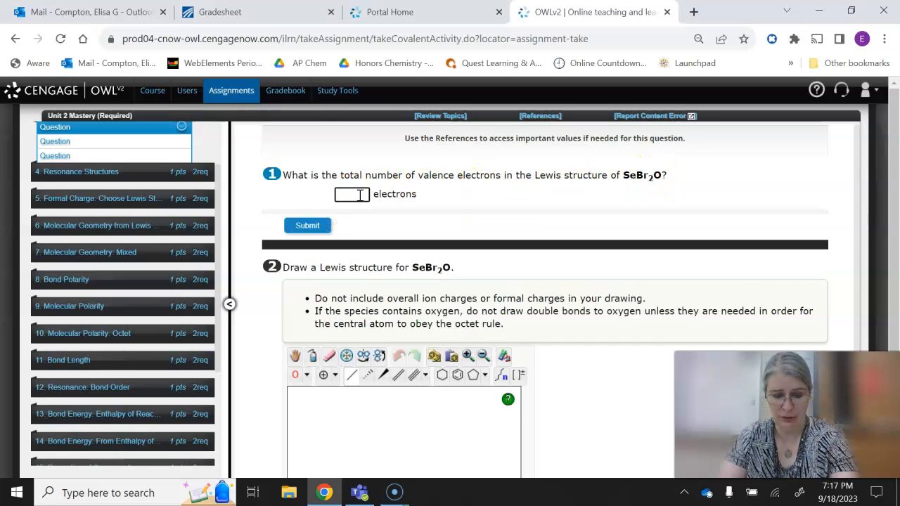
pyautogui.write('26')
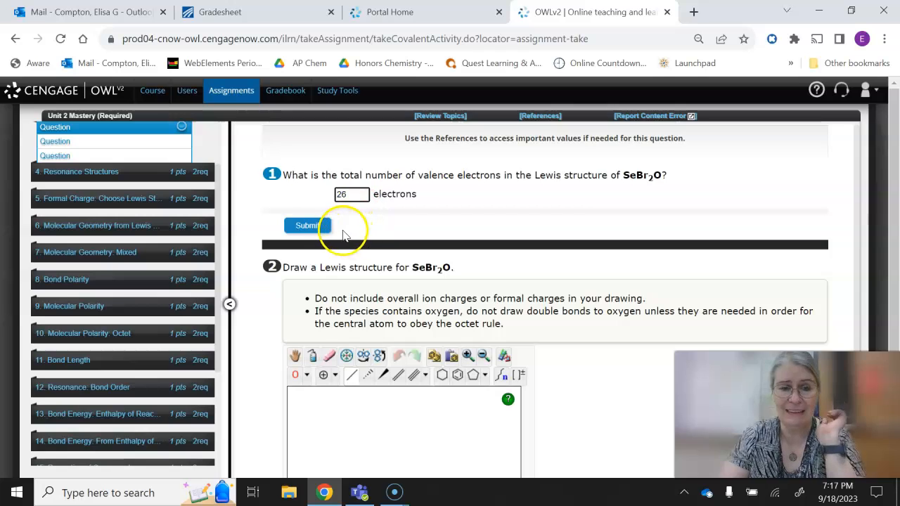
pyautogui.click(319, 225)
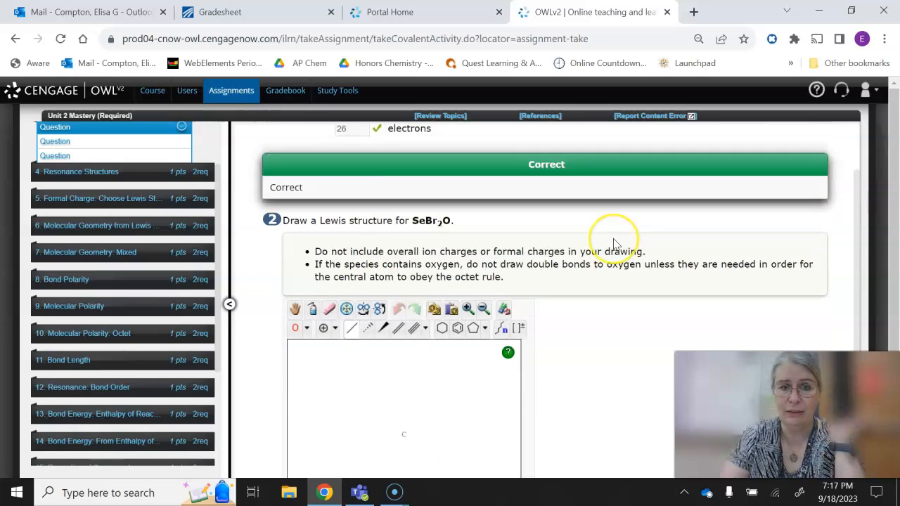
# Replace the starting carbon in the SeBr2O drawing with Se chosen from the periodic table as the central atom
pyautogui.scroll(-3, 612, 245)
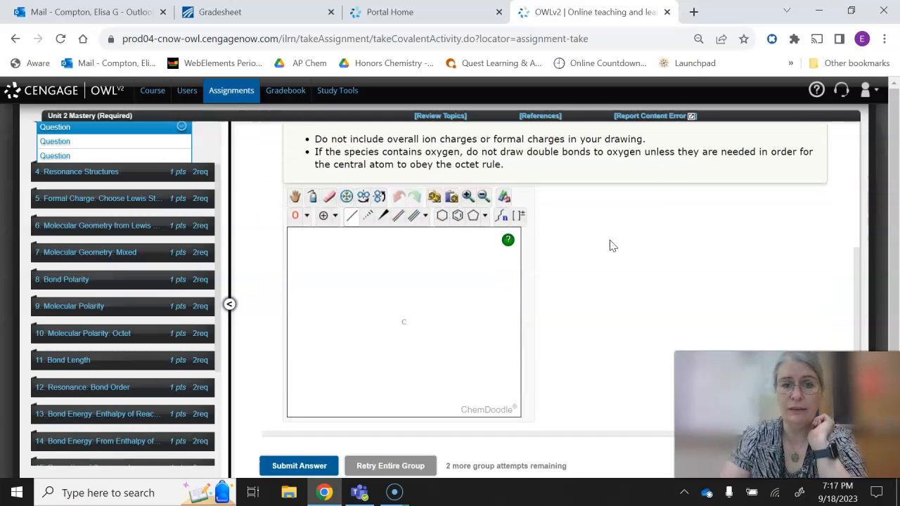
pyautogui.scroll(1, 612, 245)
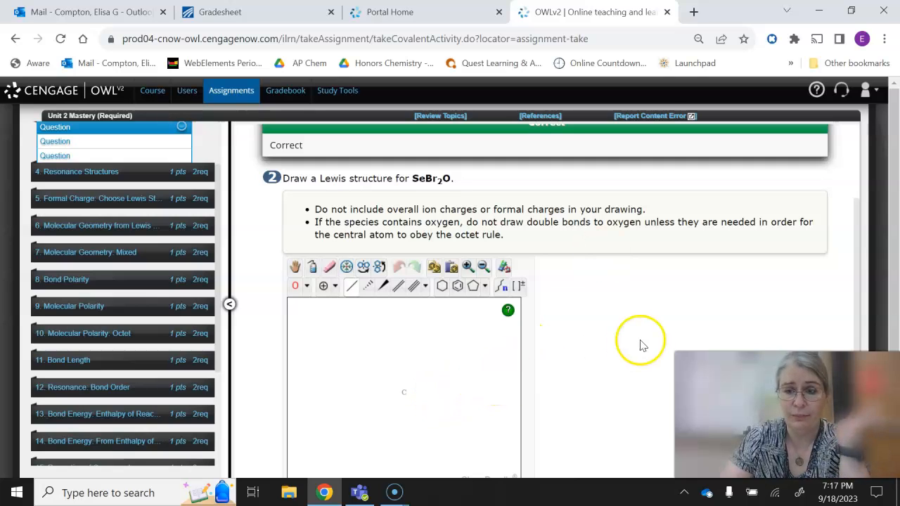
pyautogui.moveTo(893, 313); pyautogui.dragTo(892, 330)
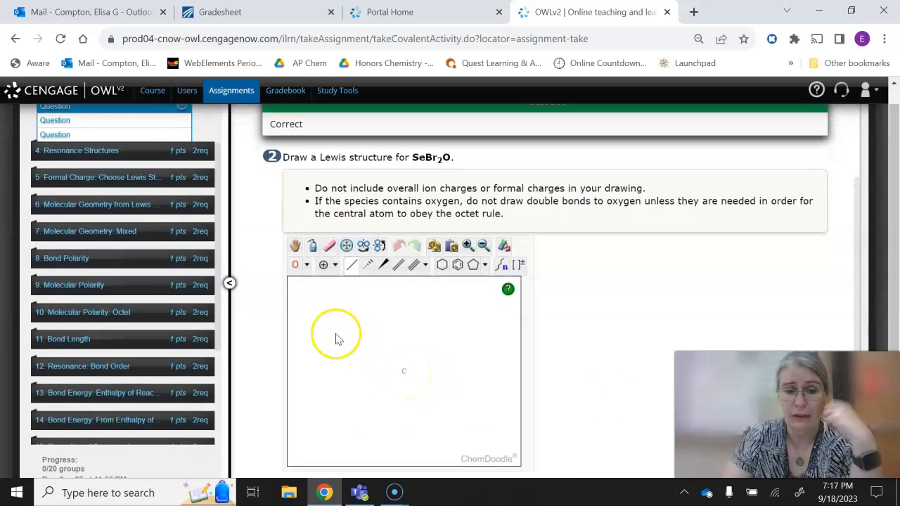
pyautogui.click(307, 272)
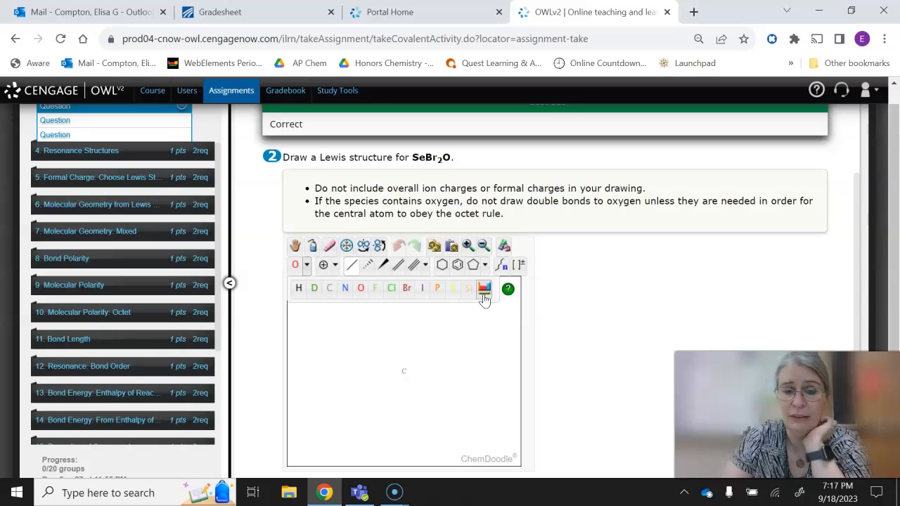
pyautogui.click(484, 291)
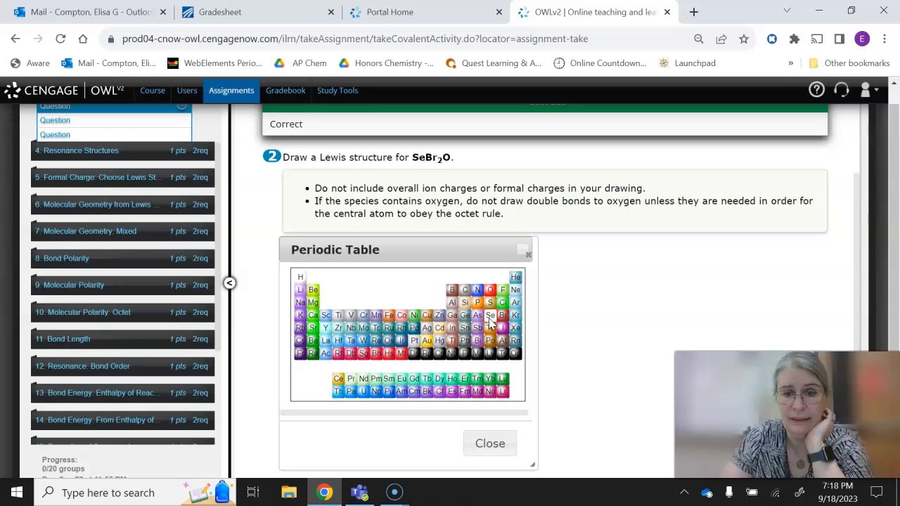
pyautogui.click(490, 442)
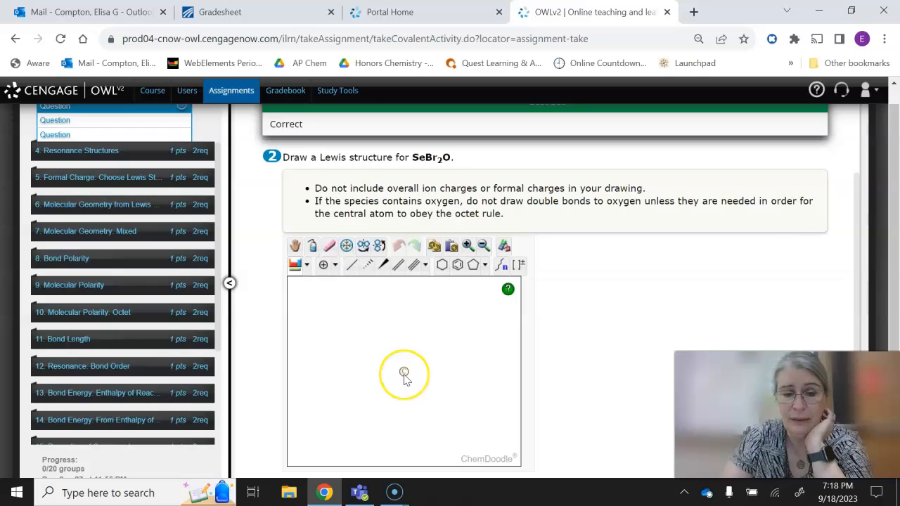
pyautogui.click(404, 373)
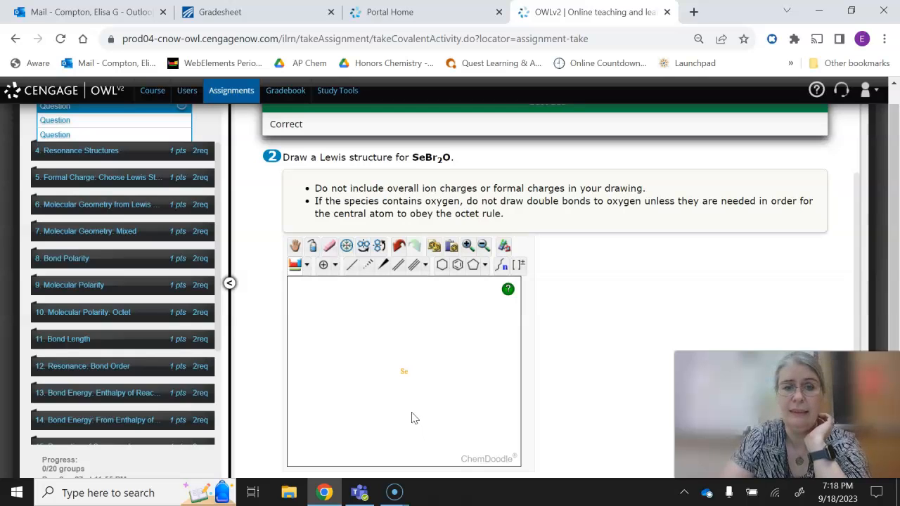
# Attach two Br atoms to the central Se with single bonds, one above and one below it
pyautogui.click(304, 267)
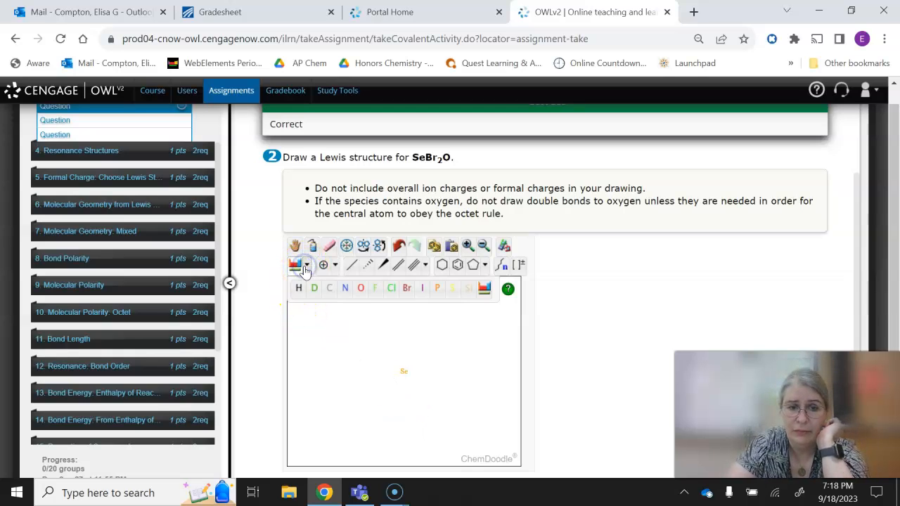
pyautogui.click(407, 290)
pyautogui.click(402, 372)
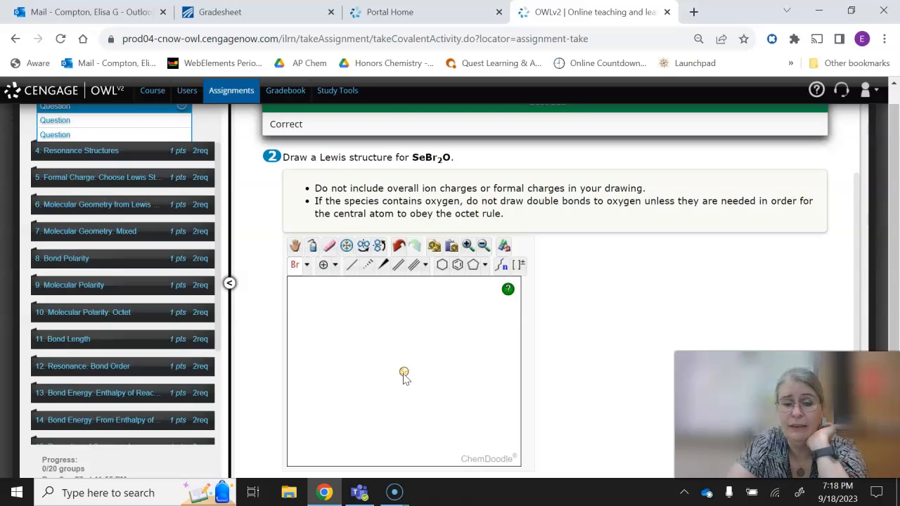
pyautogui.moveTo(404, 375); pyautogui.dragTo(399, 410)
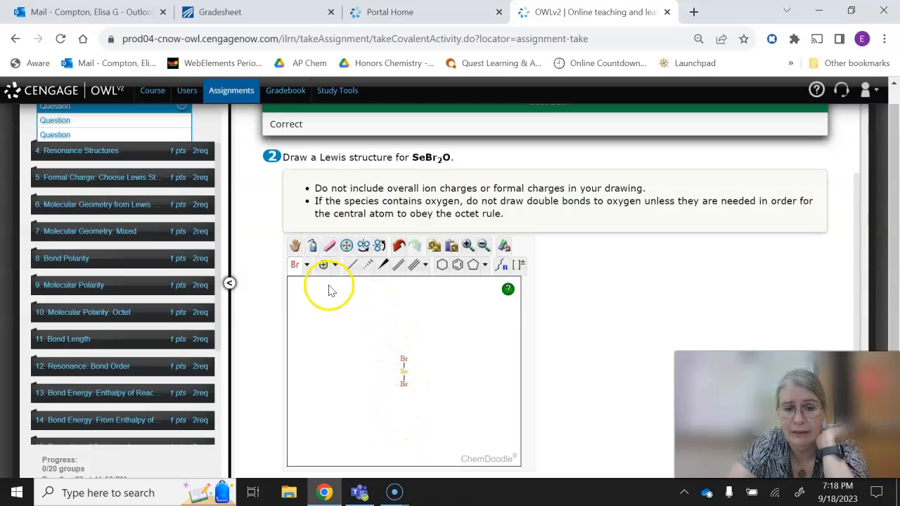
# Attach an O atom to the right side of the central Se with a single bond
pyautogui.click(307, 269)
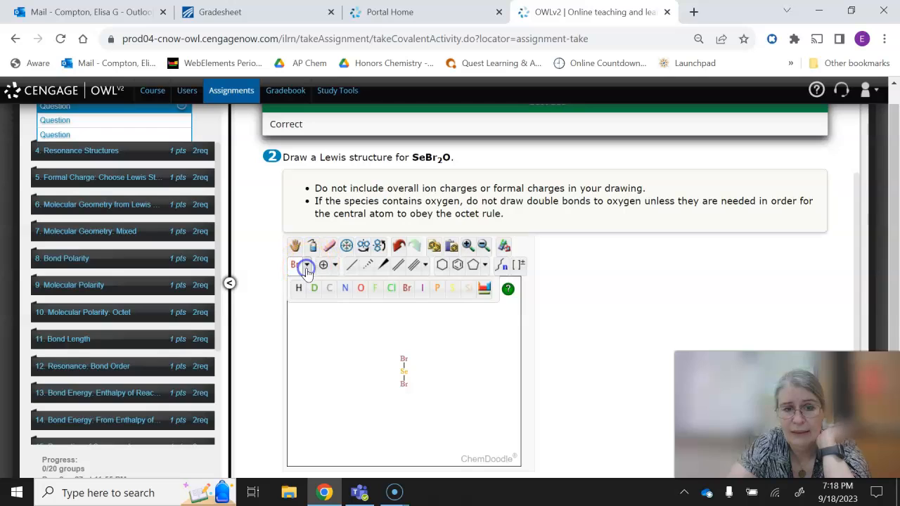
pyautogui.click(361, 289)
pyautogui.click(403, 371)
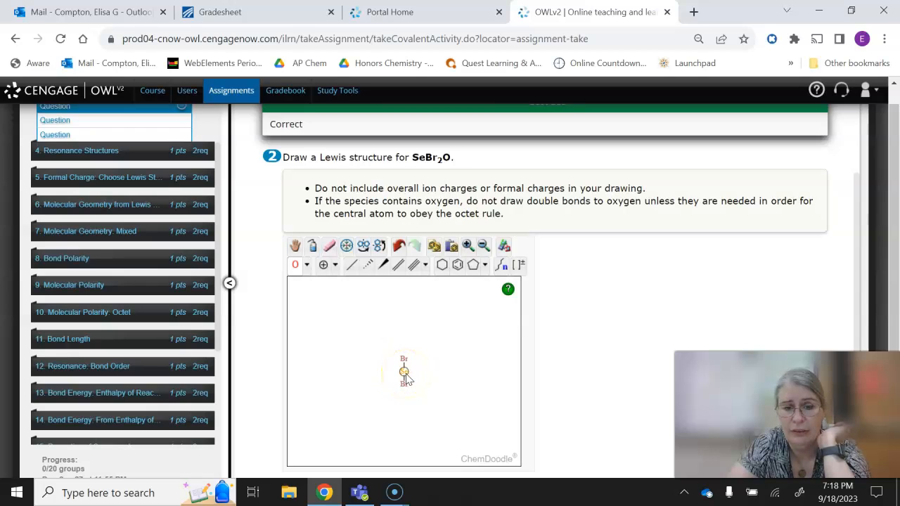
pyautogui.moveTo(405, 373); pyautogui.dragTo(431, 371)
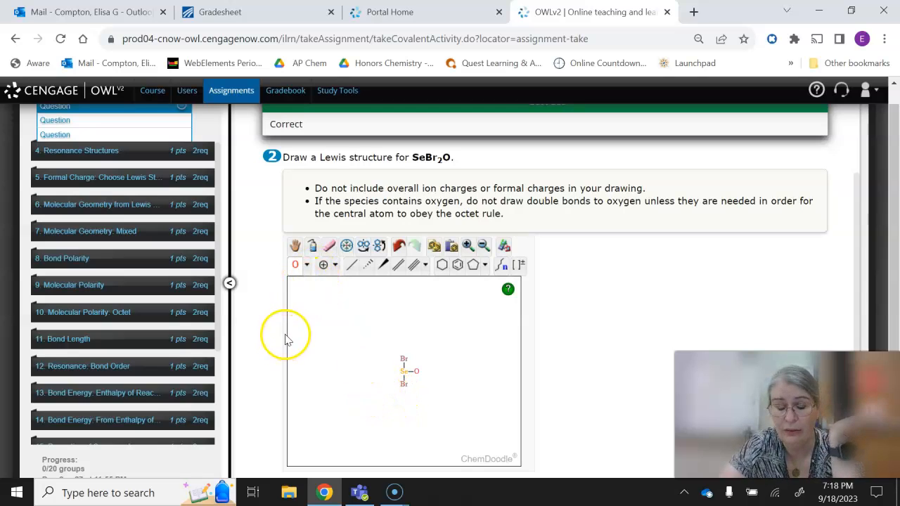
# Add three lone pairs to each Br and to O, plus one to Se, and submit the SeBr2O Lewis structure
pyautogui.click(335, 265)
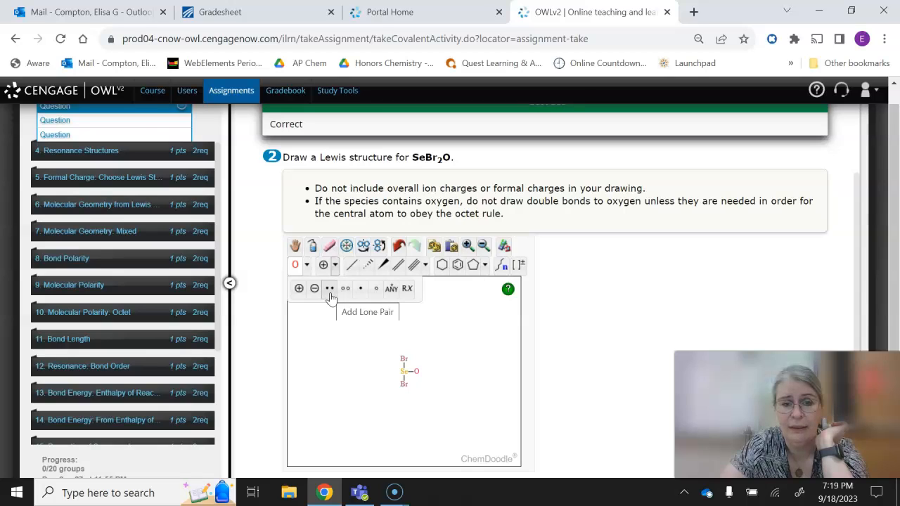
pyautogui.click(330, 294)
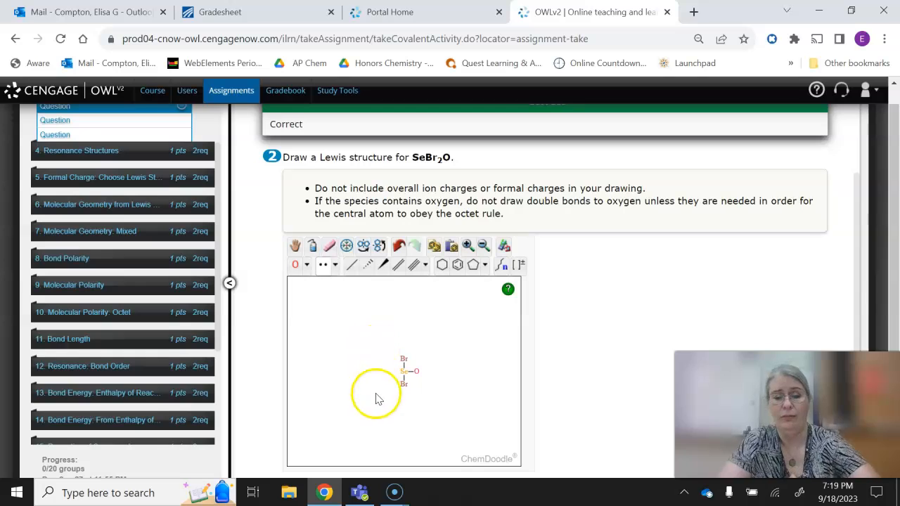
pyautogui.click(404, 358)
pyautogui.click(405, 358)
pyautogui.click(405, 357)
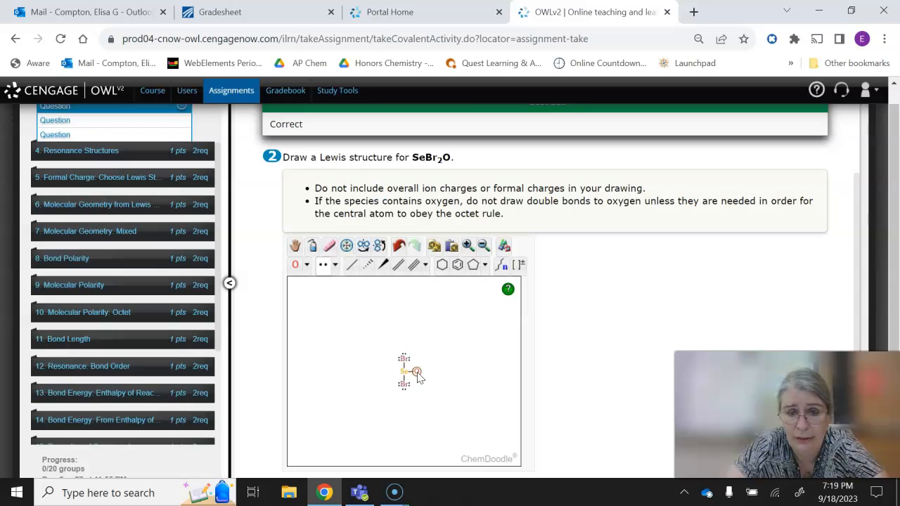
pyautogui.click(417, 372)
pyautogui.click(417, 373)
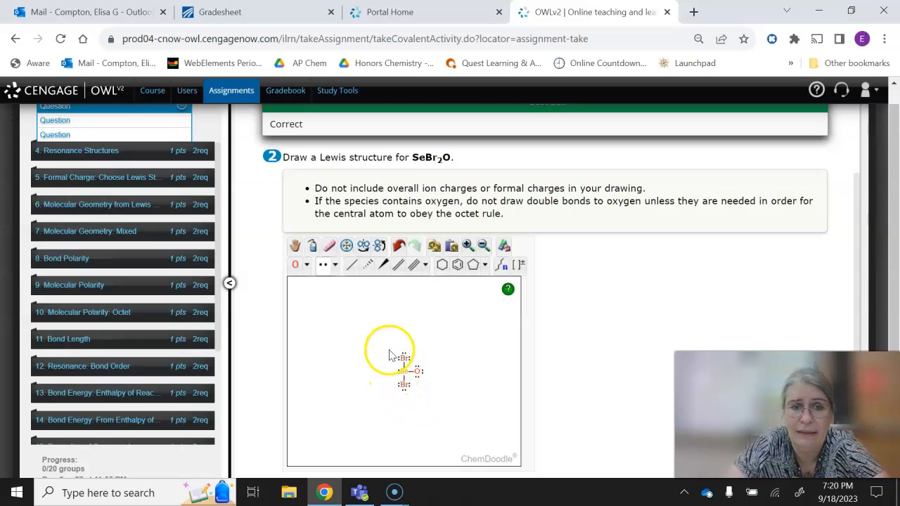
pyautogui.scroll(-1, 566, 348)
pyautogui.scroll(-1, 568, 350)
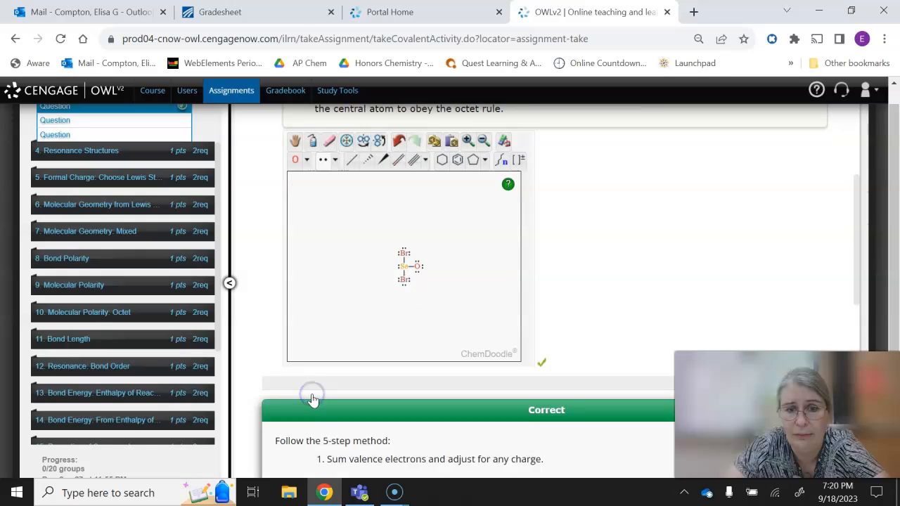
# Examine the 5-step worked solution for SeBr2O and compare its resulting Lewis structure with the submitted drawing
pyautogui.scroll(-1, 444, 388)
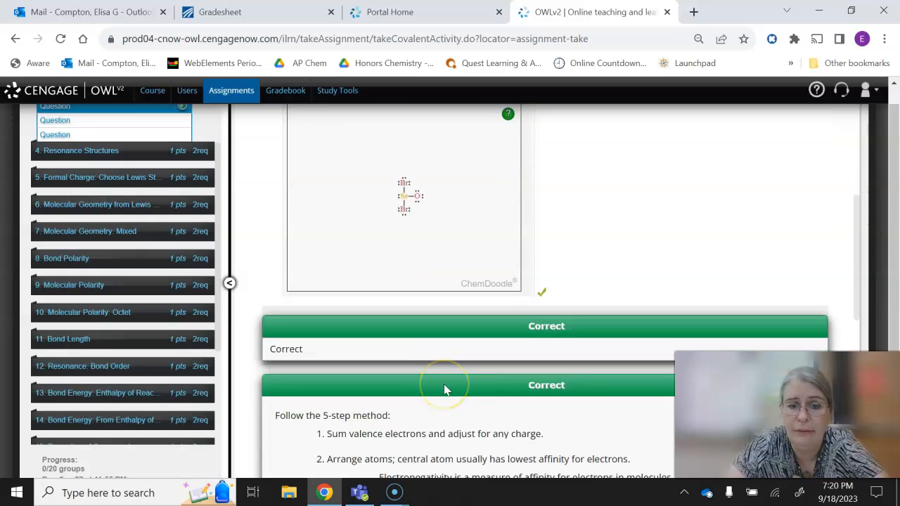
pyautogui.scroll(-1, 444, 390)
pyautogui.scroll(-5, 427, 317)
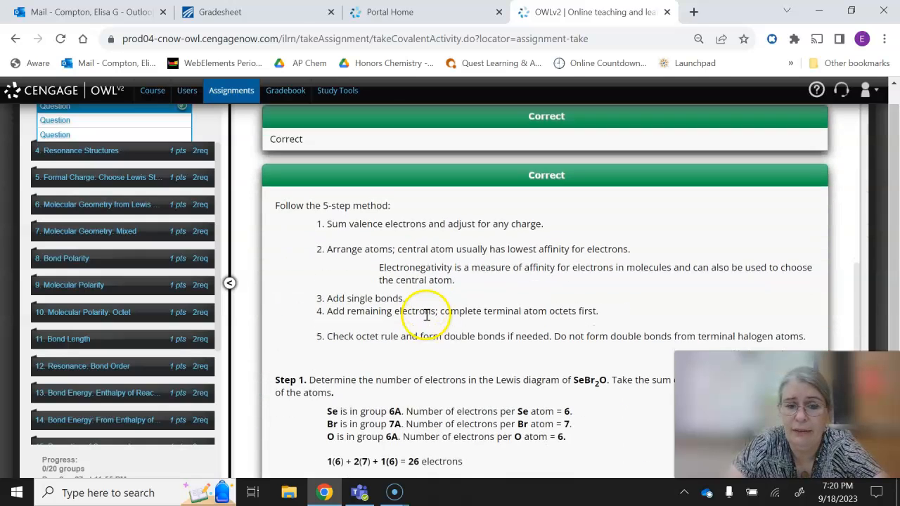
pyautogui.scroll(-1, 427, 323)
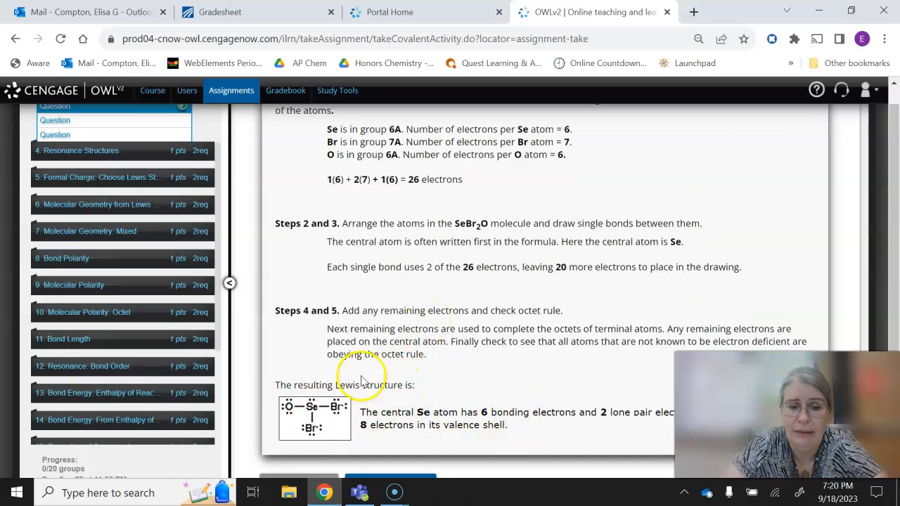
pyautogui.scroll(-1, 450, 414)
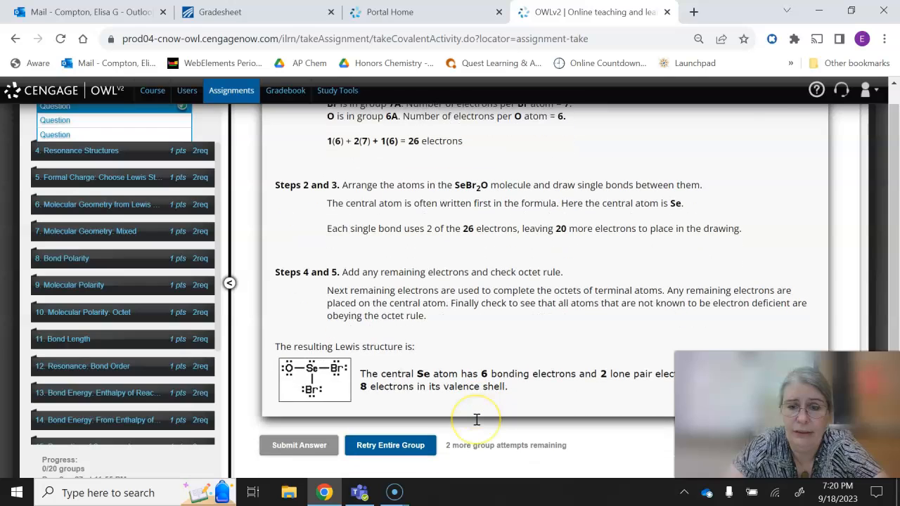
pyautogui.scroll(2, 466, 348)
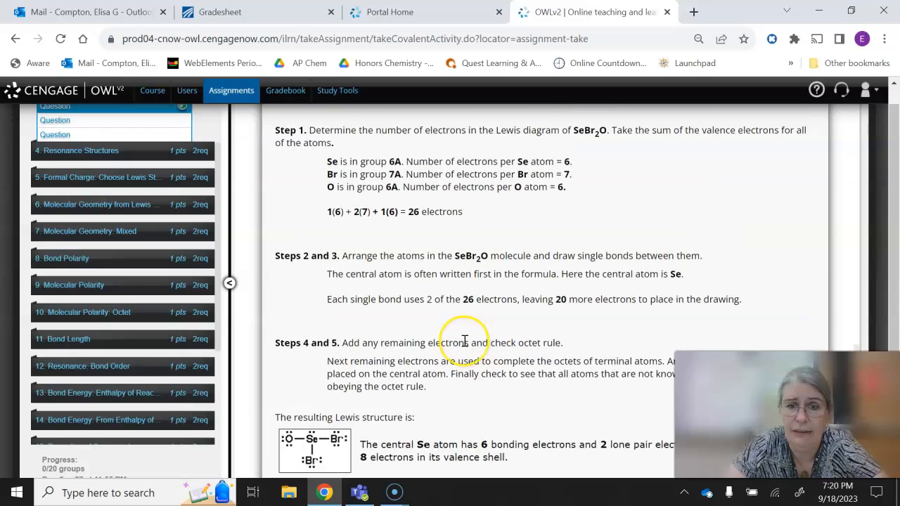
pyautogui.scroll(9, 465, 341)
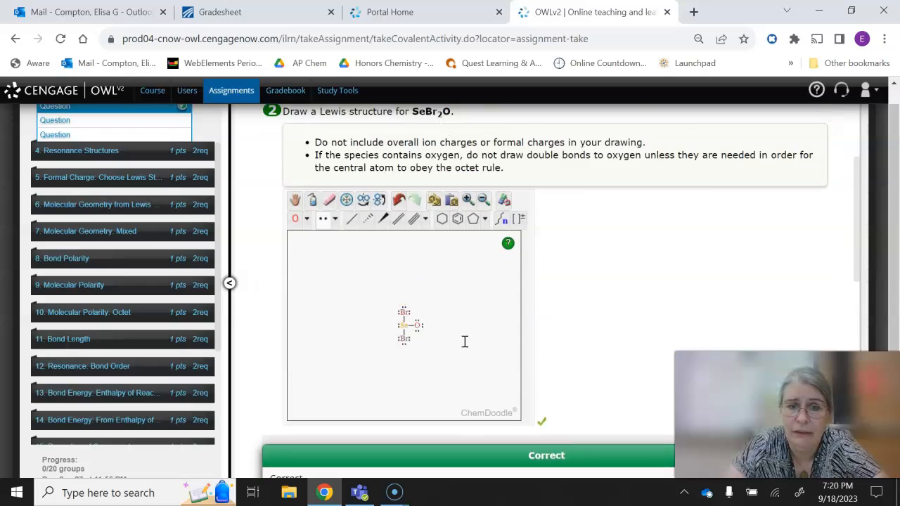
pyautogui.scroll(-2, 465, 342)
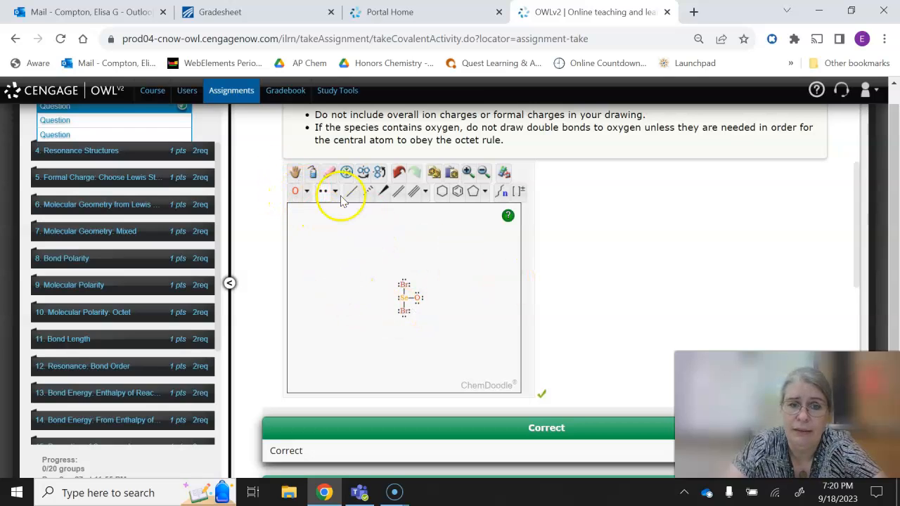
pyautogui.scroll(2, 221, 171)
pyautogui.scroll(-4, 473, 257)
pyautogui.scroll(-8, 652, 321)
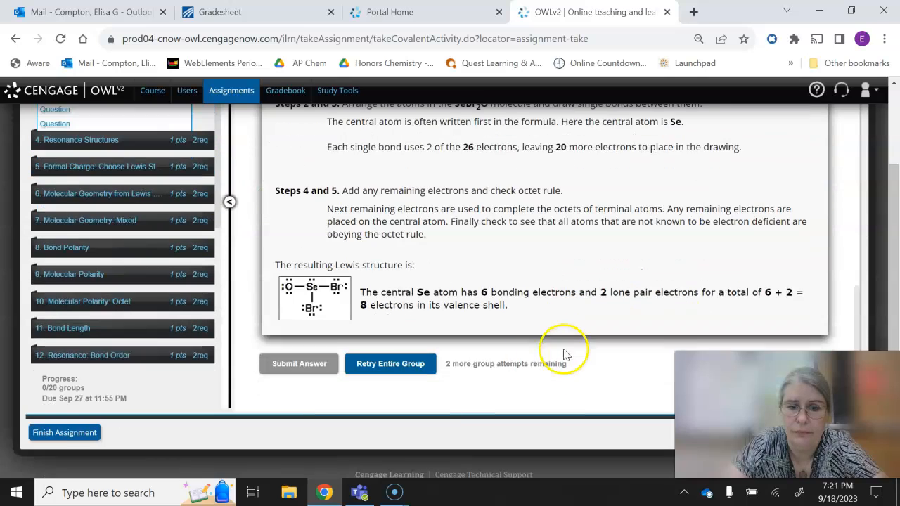
# Retry the entire question group and replace the starting carbon in the PO(OH)3 drawing with P as the central atom
pyautogui.click(417, 366)
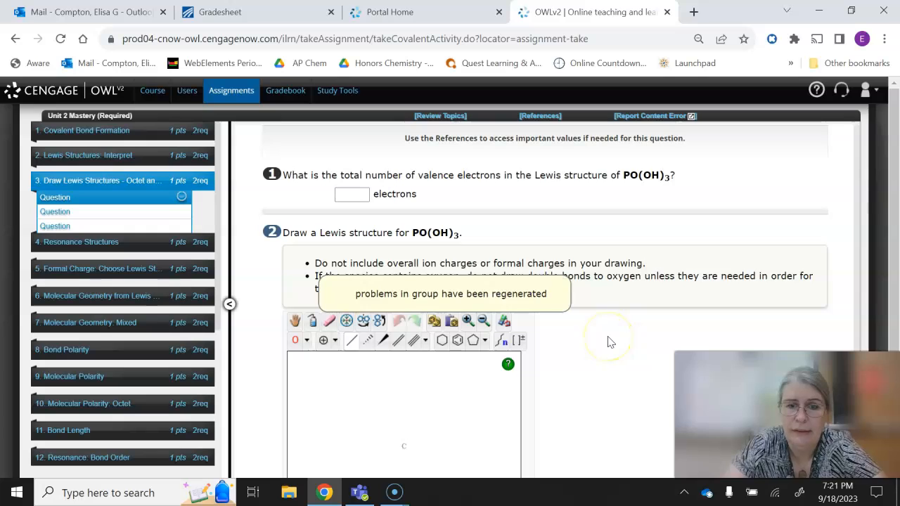
pyautogui.scroll(-2, 609, 342)
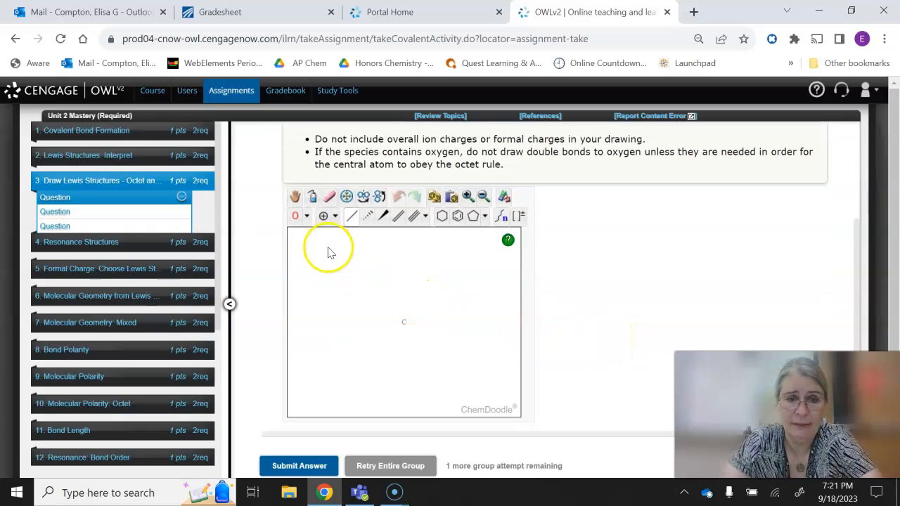
pyautogui.click(306, 218)
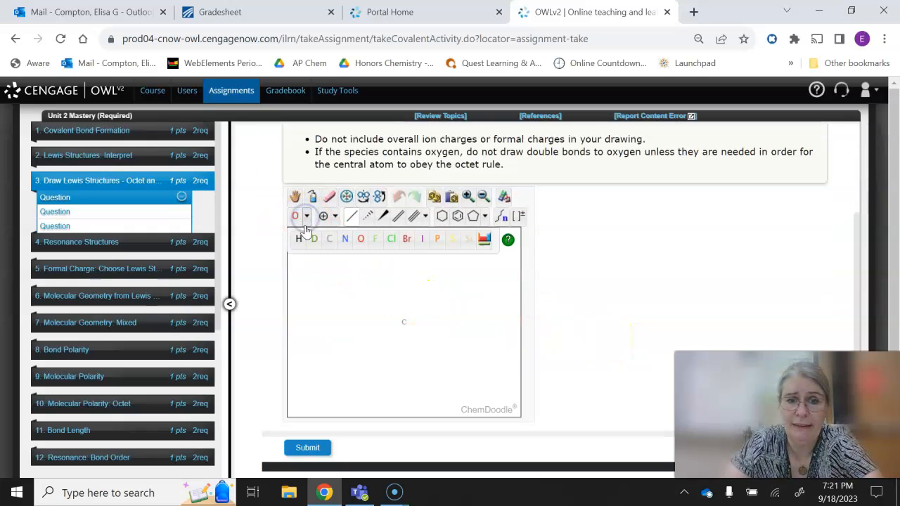
pyautogui.scroll(1, 589, 273)
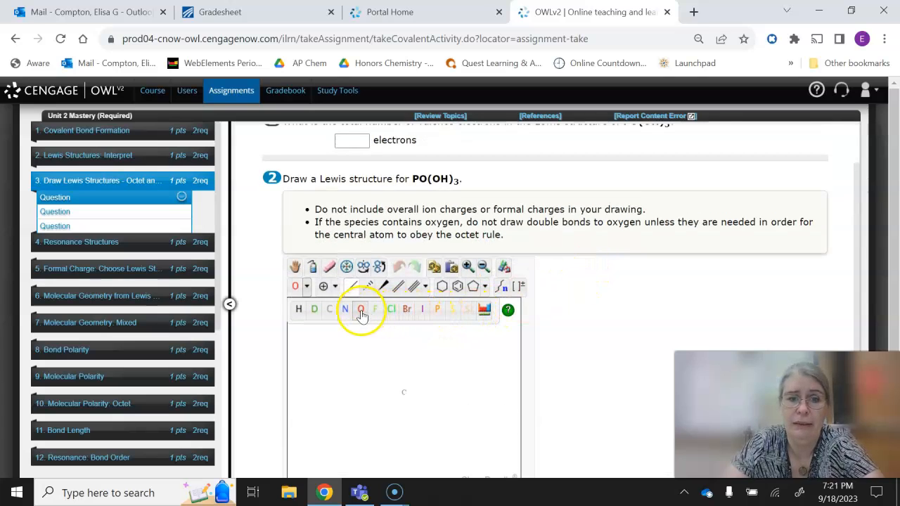
pyautogui.click(437, 310)
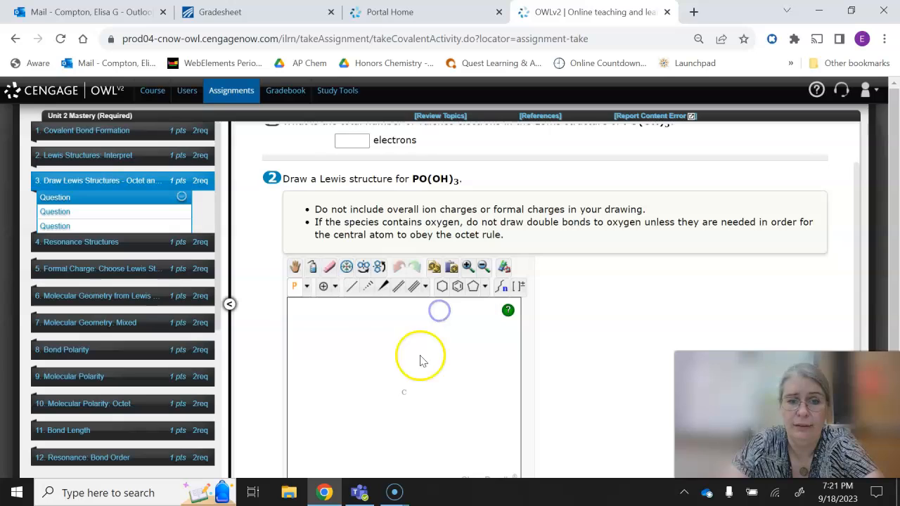
pyautogui.click(406, 392)
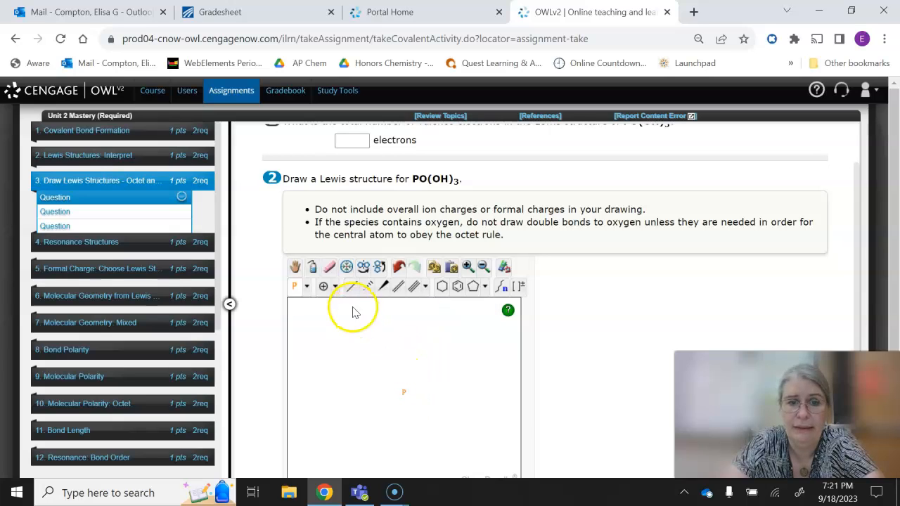
# Attach four O atoms around the central P with single bonds, one on each side
pyautogui.click(306, 289)
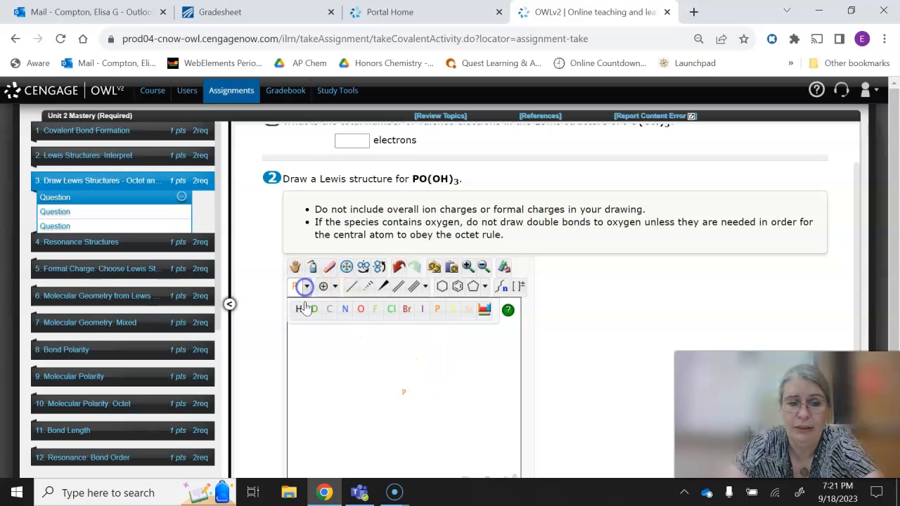
pyautogui.click(361, 308)
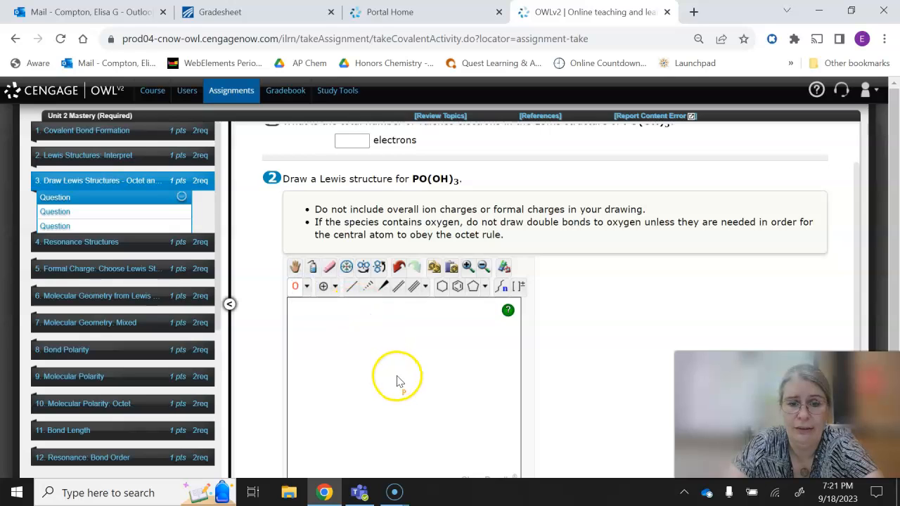
pyautogui.click(401, 392)
pyautogui.click(404, 392)
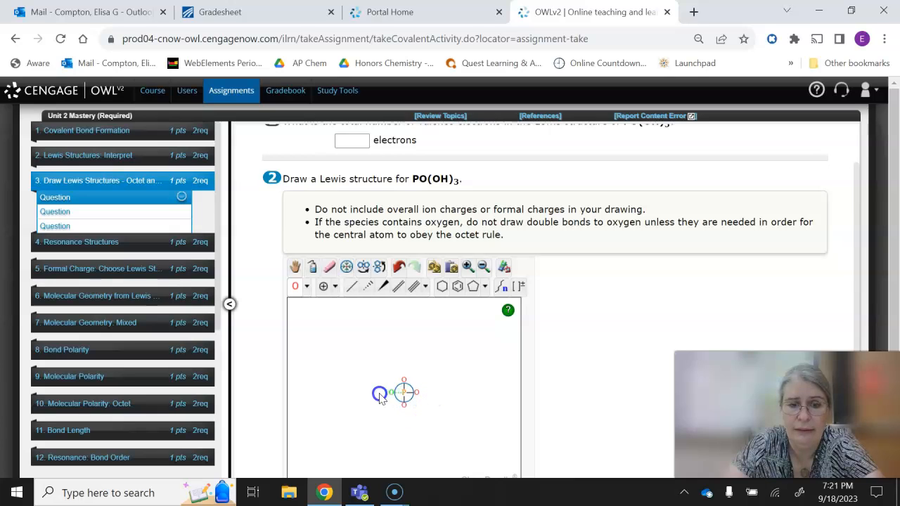
# Attach an H atom with a single bond to each O except the one above P
pyautogui.click(297, 290)
pyautogui.click(306, 286)
pyautogui.click(302, 314)
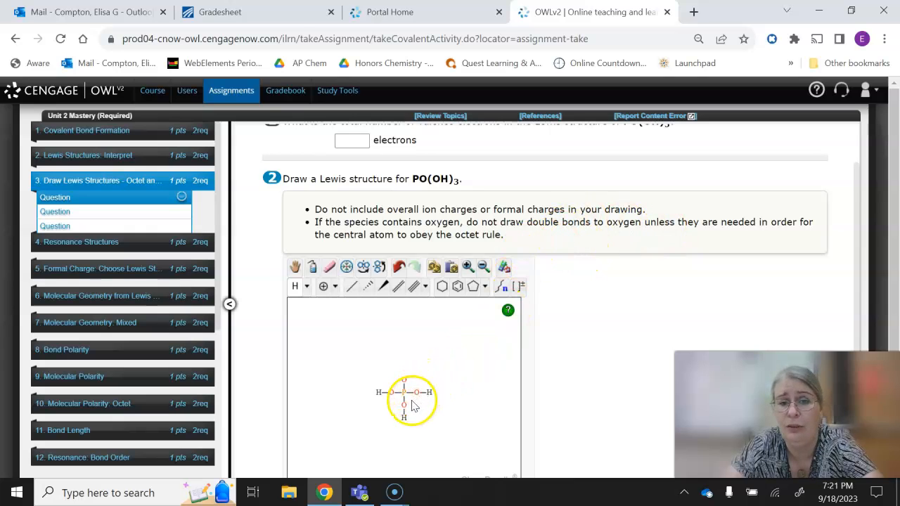
# Try a double bond between P and the O above it, and restore the single bond
pyautogui.scroll(-1, 651, 340)
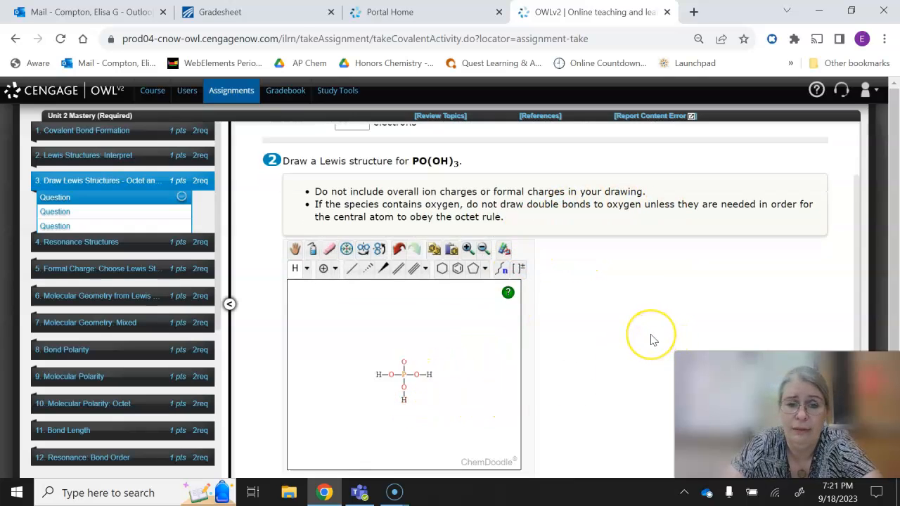
pyautogui.scroll(-1, 651, 340)
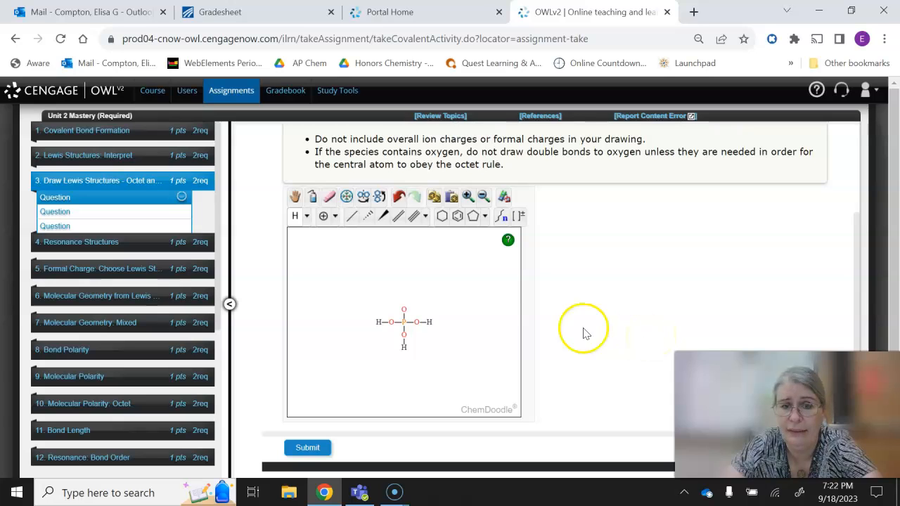
pyautogui.click(307, 217)
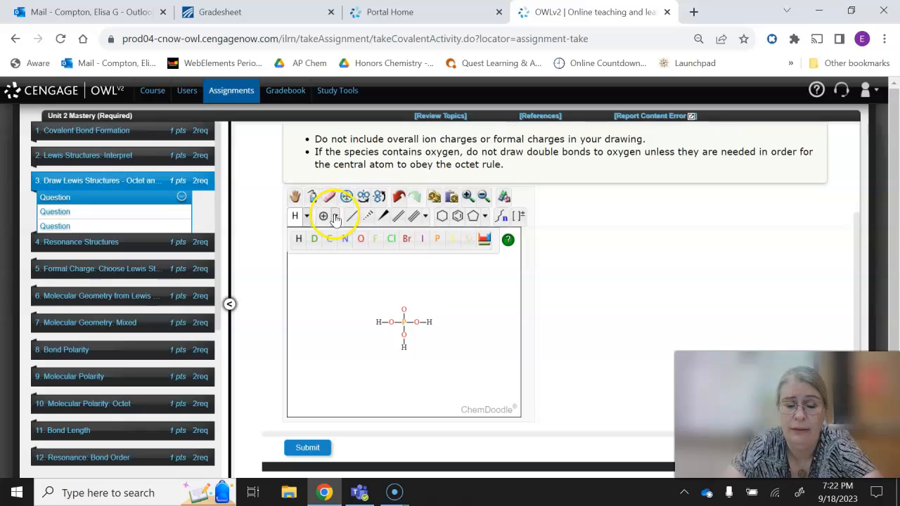
pyautogui.click(336, 218)
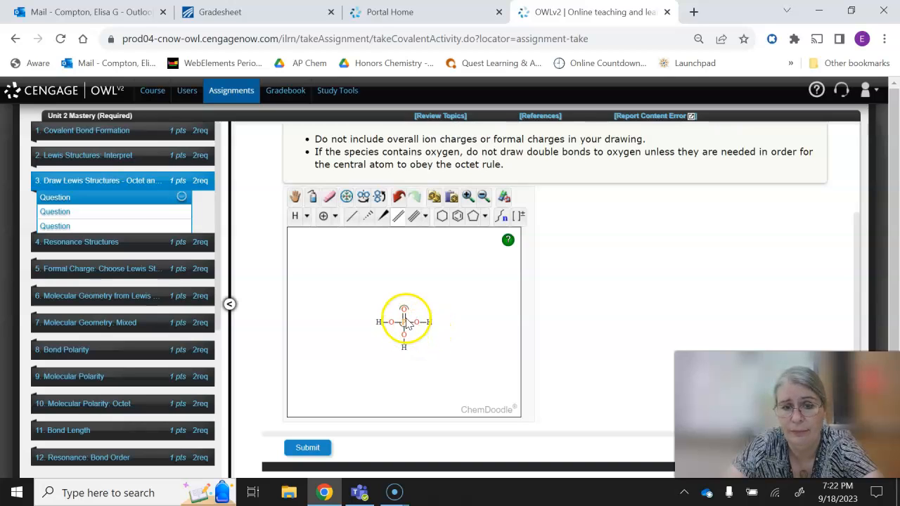
pyautogui.click(352, 218)
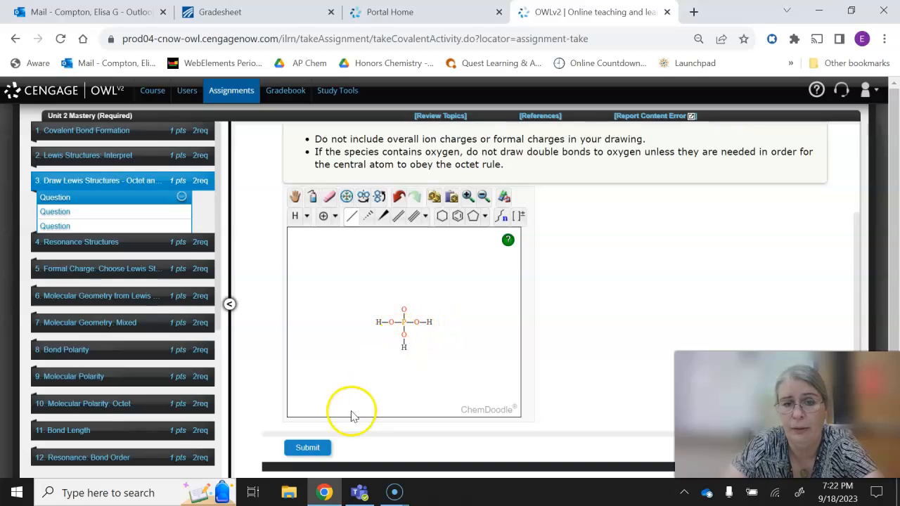
pyautogui.click(336, 219)
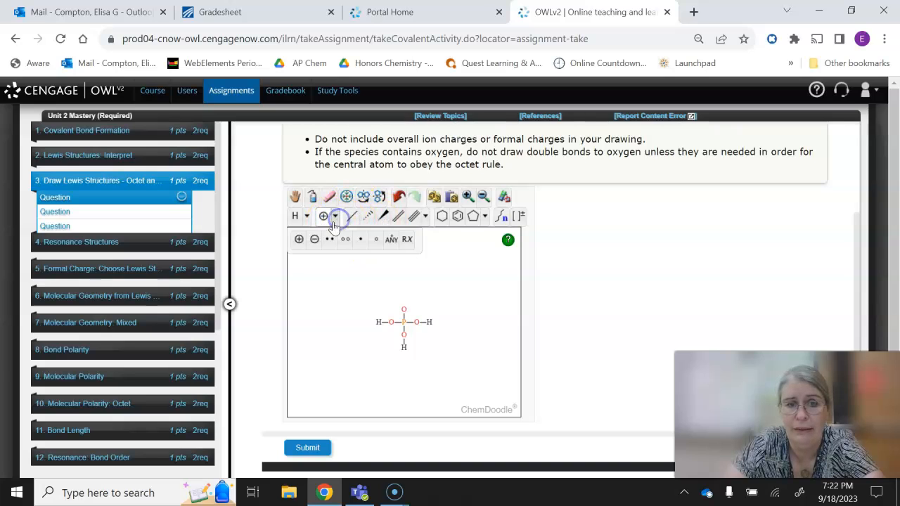
pyautogui.click(306, 217)
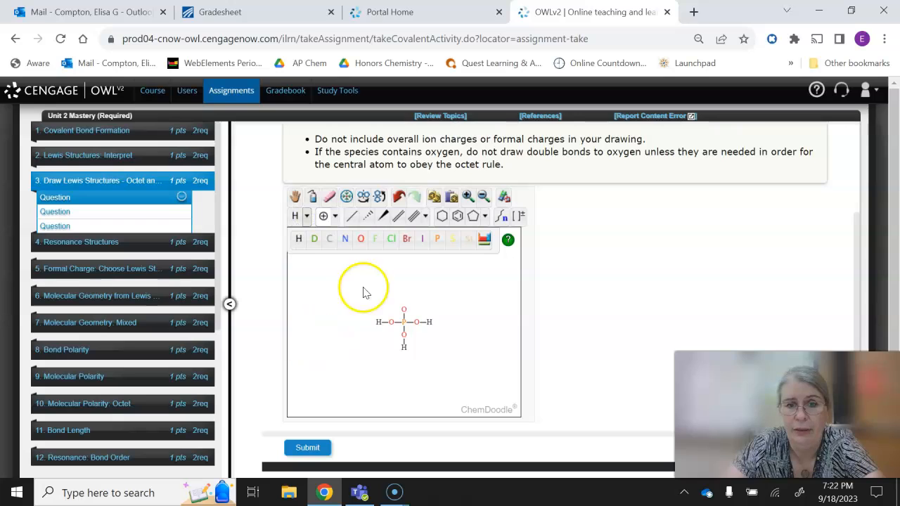